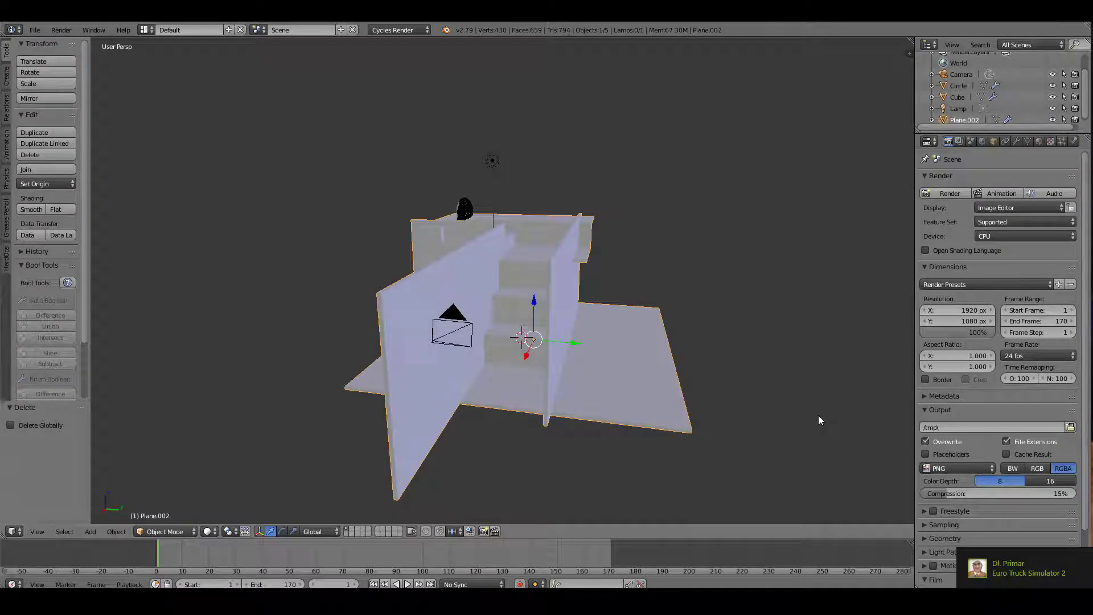
- Select the Circle object and orbit the view to look down the steps
mouse_move(637, 380)
middle_down()
mouse_move(750, 367)
mouse_move(623, 393)
mouse_move(708, 374)
mouse_move(667, 360)
mouse_move(504, 380)
mouse_move(741, 386)
mouse_move(808, 341)
mouse_move(613, 359)
mouse_move(669, 403)
mouse_move(674, 375)
mouse_move(537, 264)
middle_up()
right_click(454, 200)
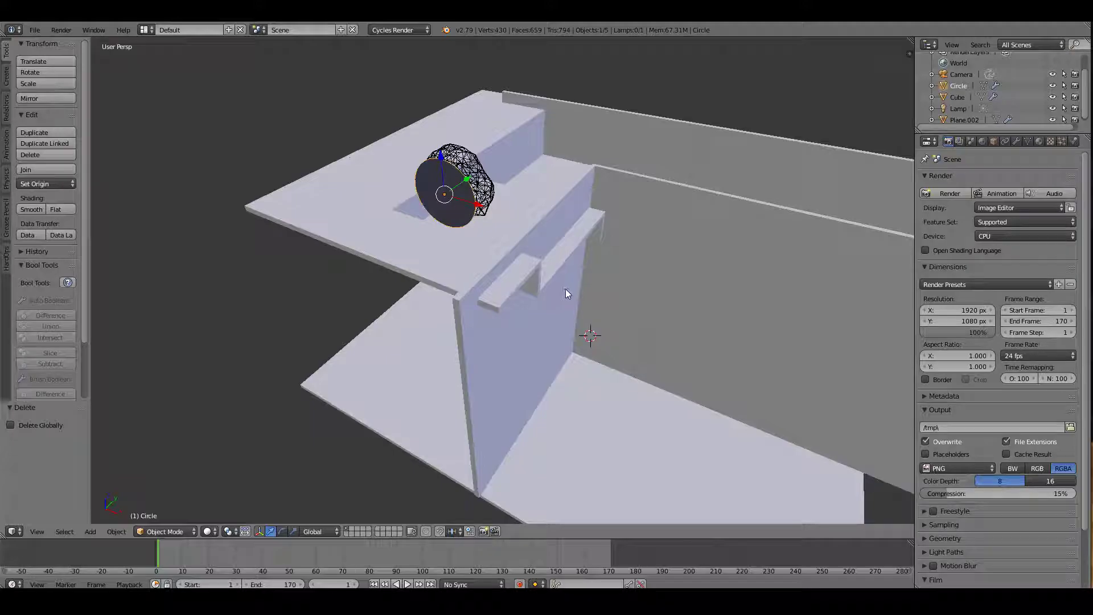
mouse_move(598, 309)
middle_down()
mouse_move(543, 316)
mouse_move(510, 305)
mouse_move(570, 259)
middle_up()
scroll(490, 243, up, 3)
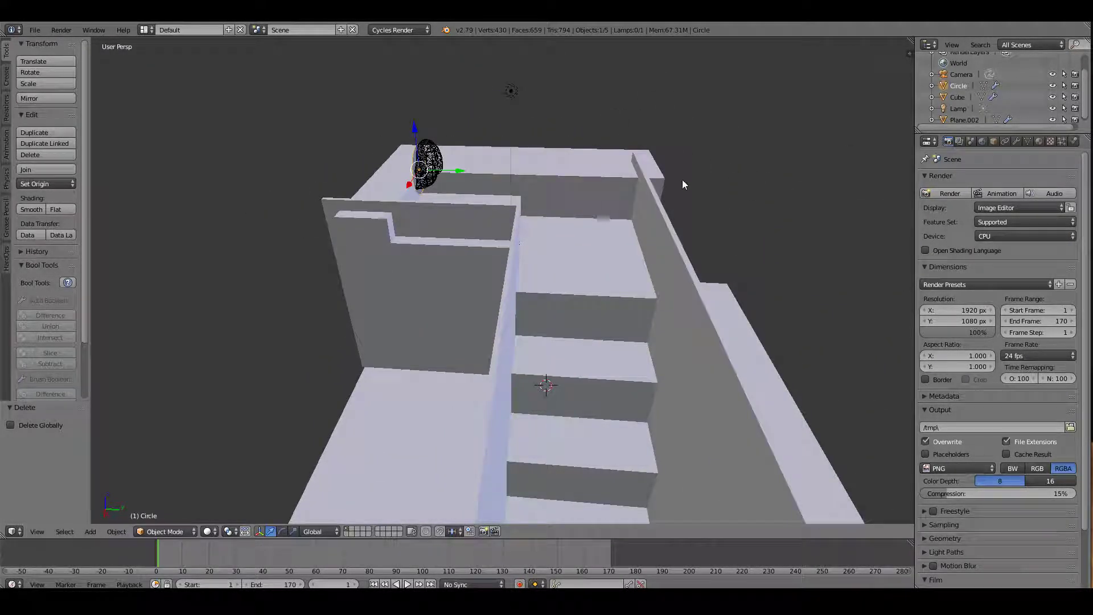
scroll(682, 245, down, 4)
scroll(572, 242, up, 3)
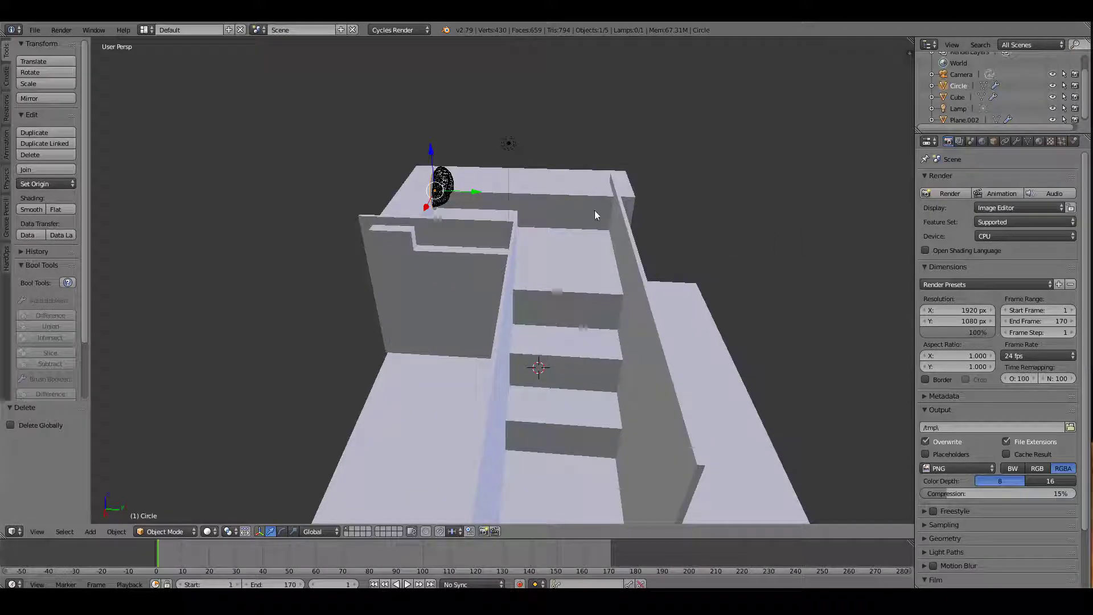
- Select the Cube fluid domain and orbit to view the walls from the side
right_click(450, 189)
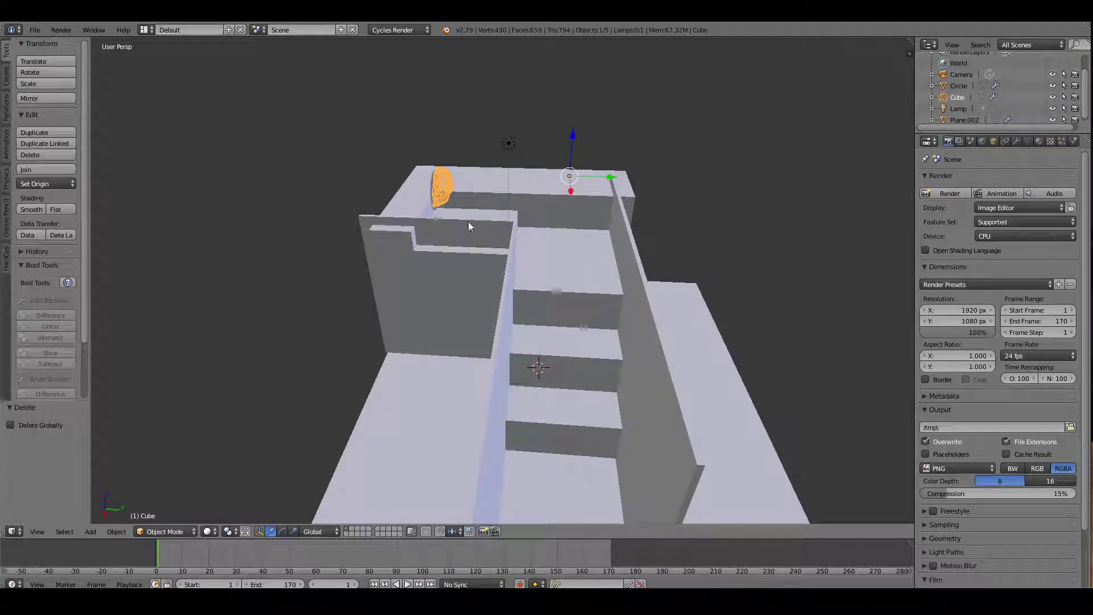
scroll(512, 297, down, 2)
middle_drag(567, 330, 549, 306)
scroll(549, 306, up, 1)
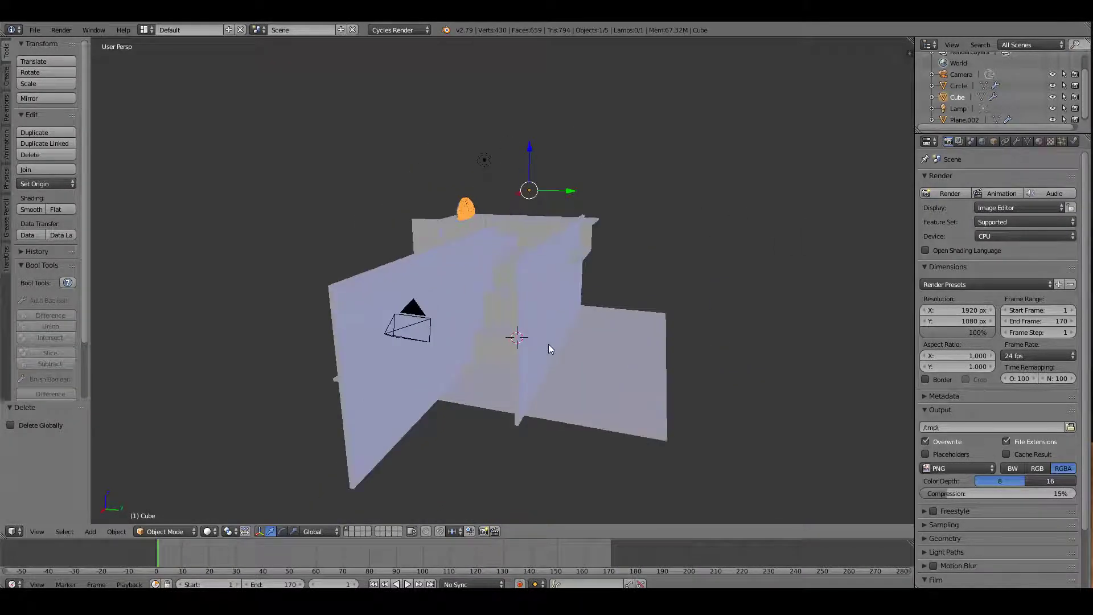
- Play the fluid simulation, stop it at frame 134, then return to the first frame
key(alt+a)
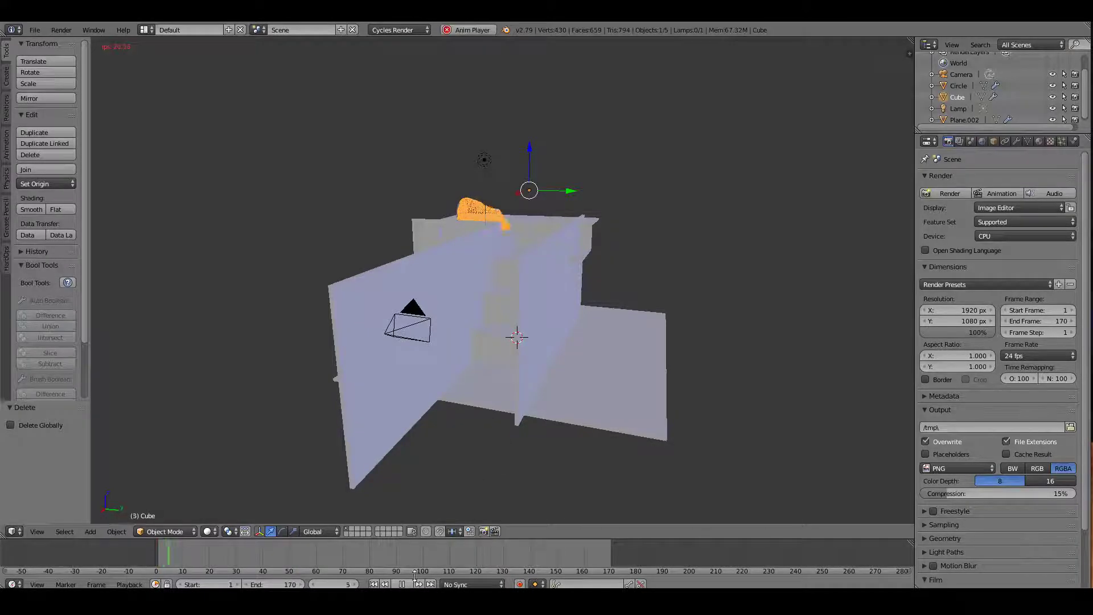
middle_drag(525, 417, 519, 232)
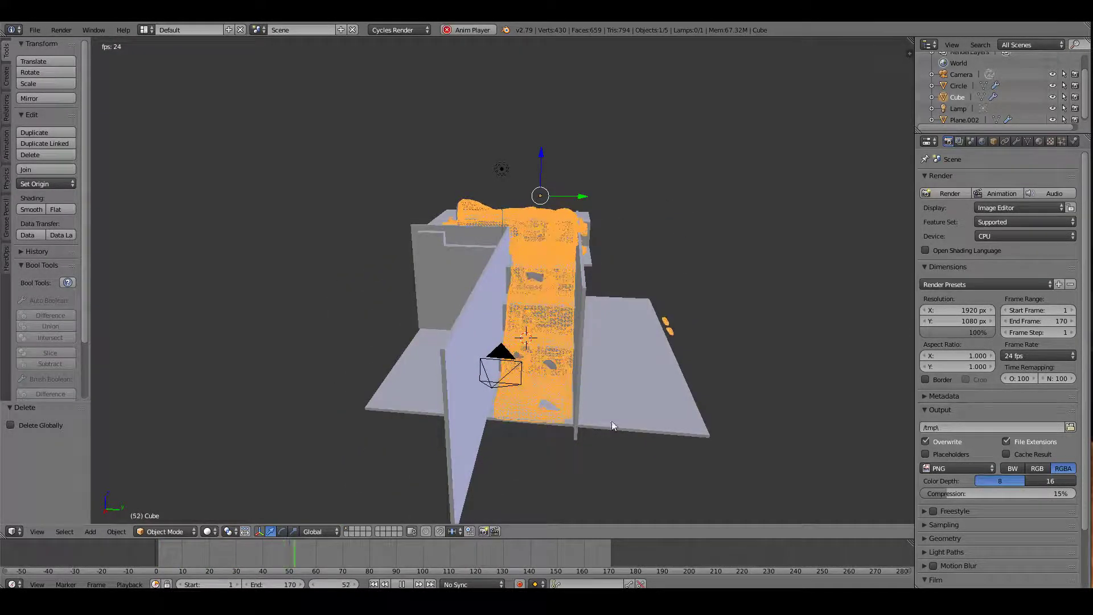
click(404, 584)
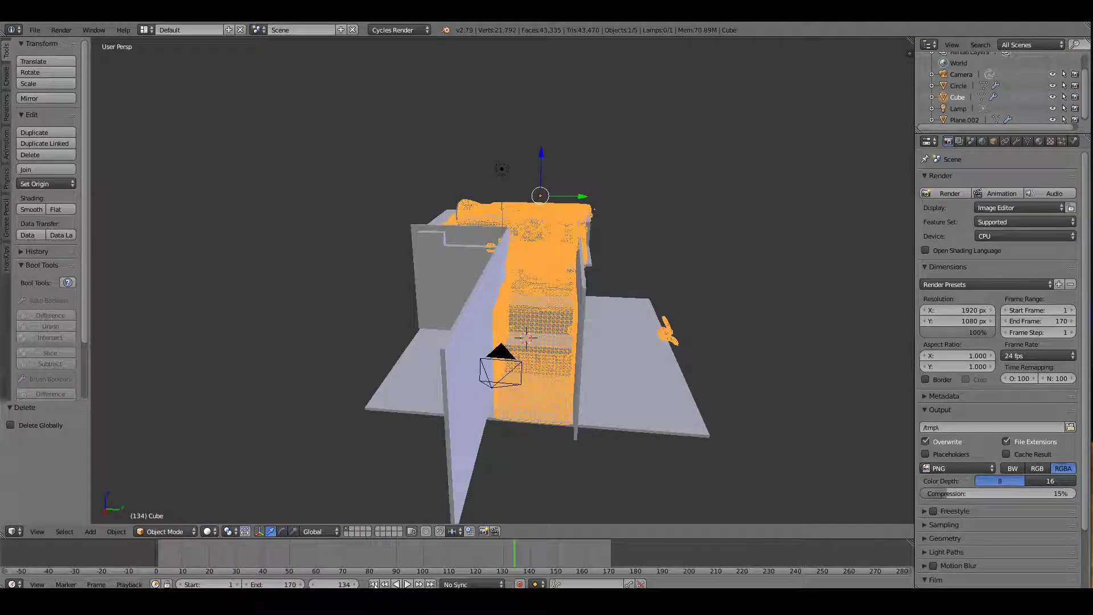
key(shift+Left)
- Orbit to a lower oblique view of the stepped channel
scroll(559, 311, down, 3)
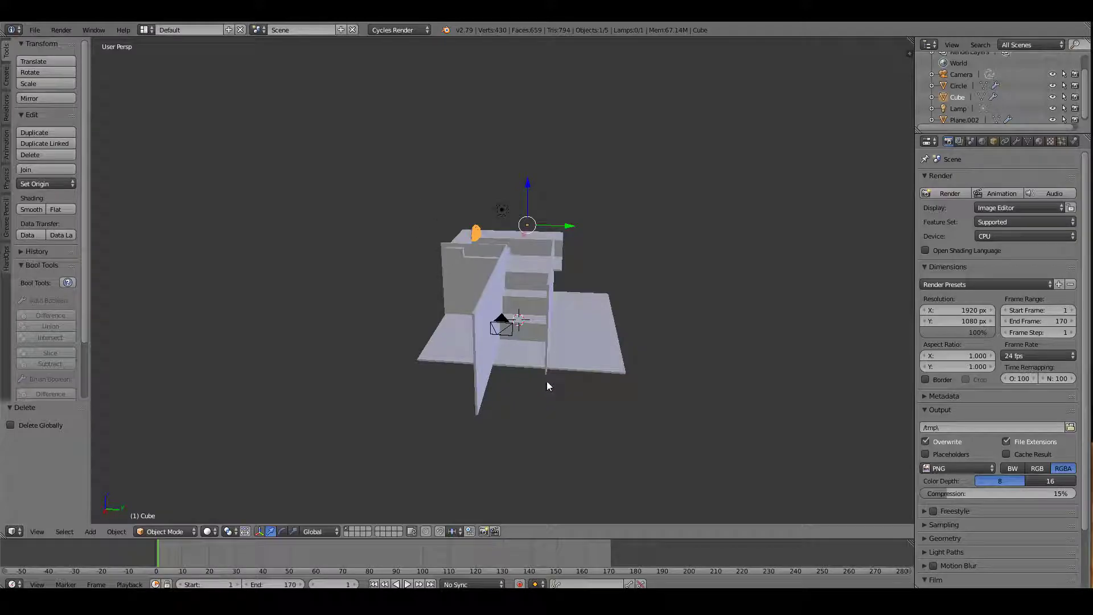
middle_drag(546, 381, 425, 331)
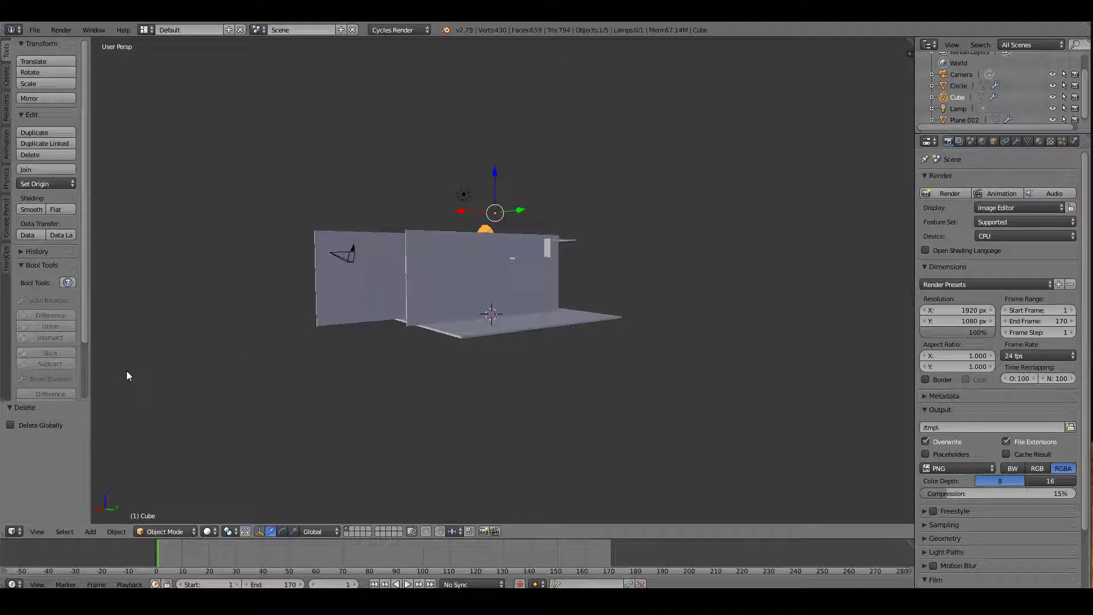
mouse_move(127, 370)
middle_down()
mouse_move(486, 414)
mouse_move(649, 386)
mouse_move(794, 390)
mouse_move(441, 407)
mouse_move(496, 418)
mouse_move(488, 415)
mouse_move(681, 407)
mouse_move(635, 386)
mouse_move(551, 415)
middle_up()
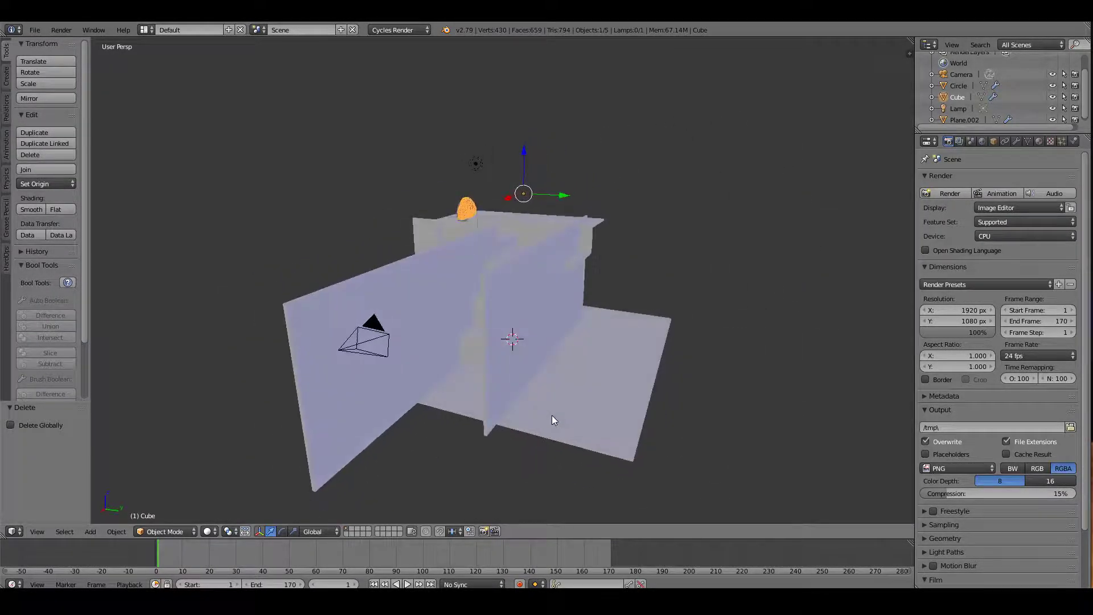
scroll(552, 415, up, 2)
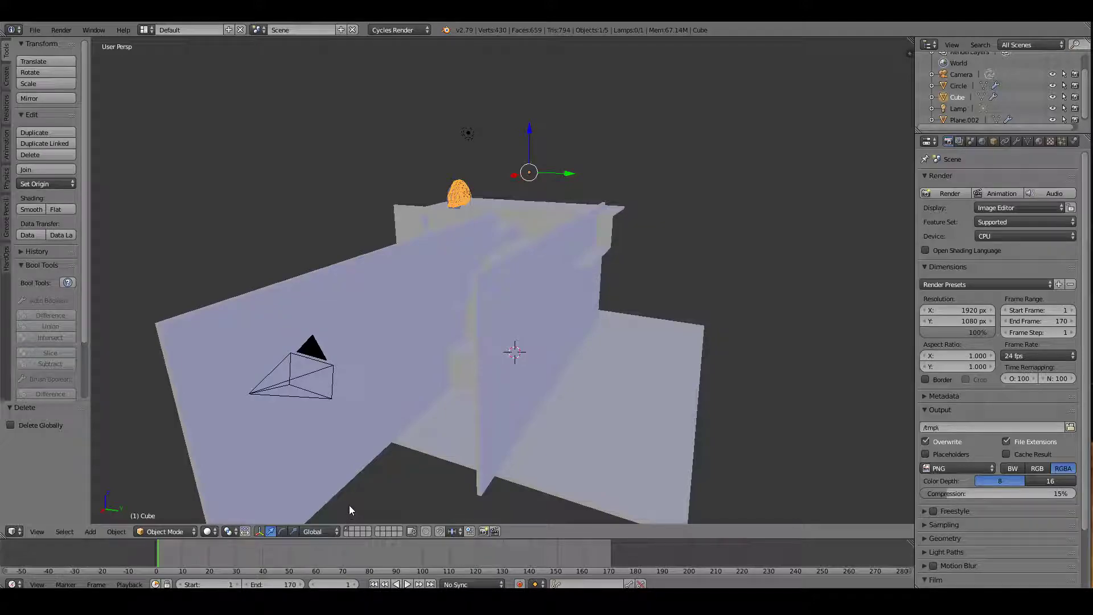
- Switch to Rendered shading and play the animation, stopping at frame 43
key(z)
click(439, 465)
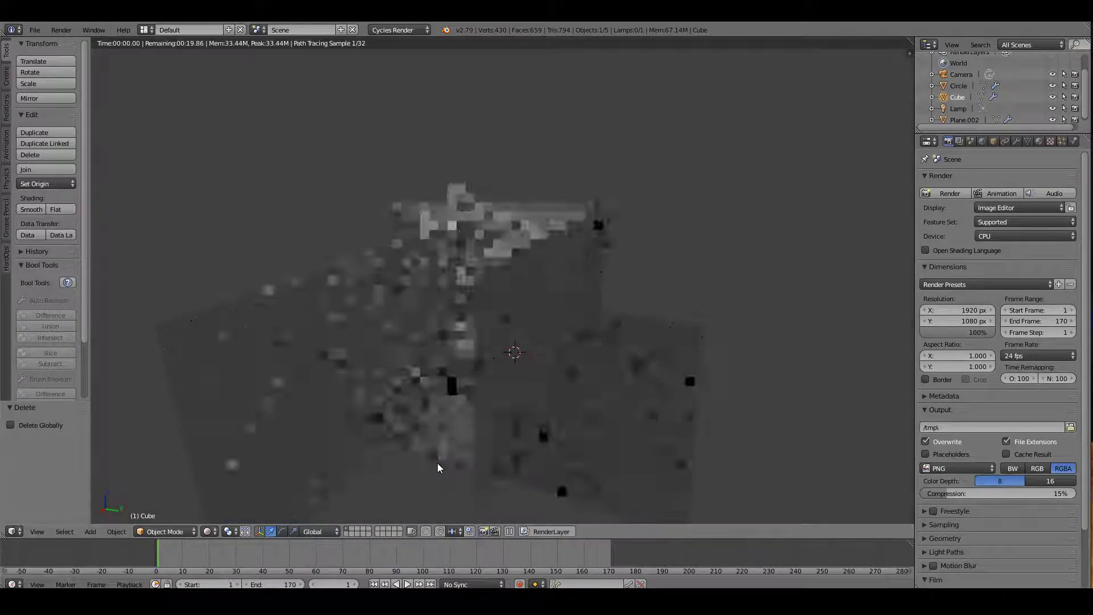
mouse_move(552, 402)
middle_down()
mouse_move(597, 410)
mouse_move(561, 405)
middle_up()
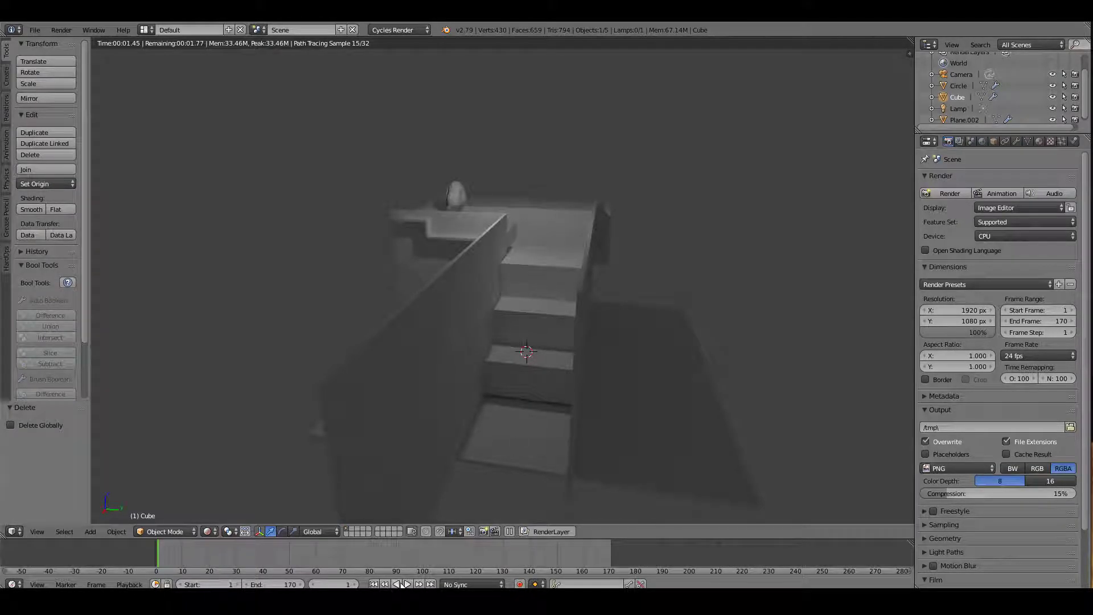
click(408, 584)
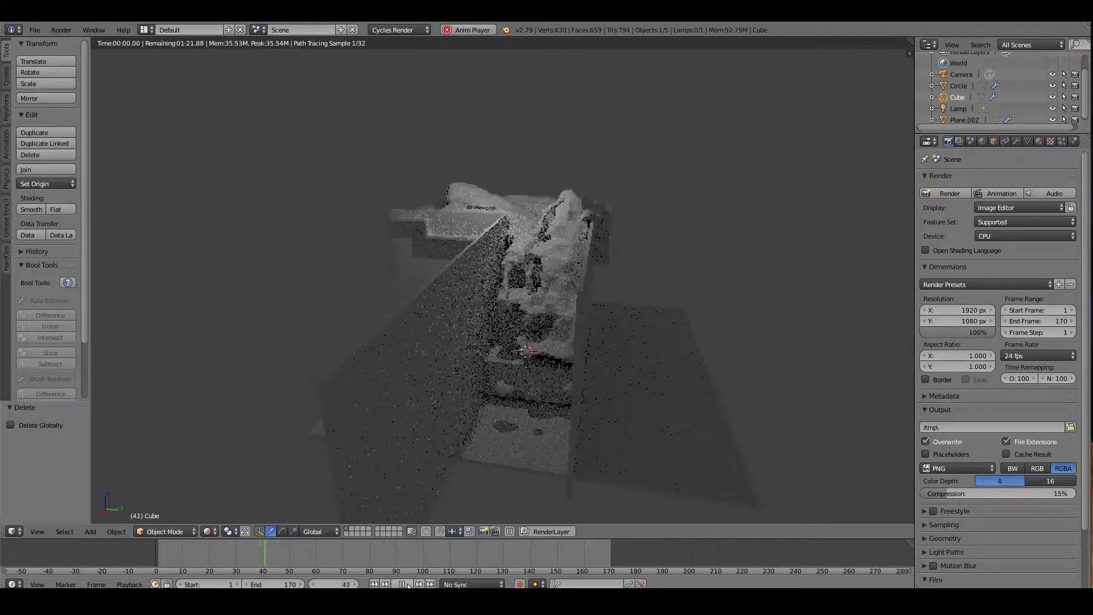
click(403, 584)
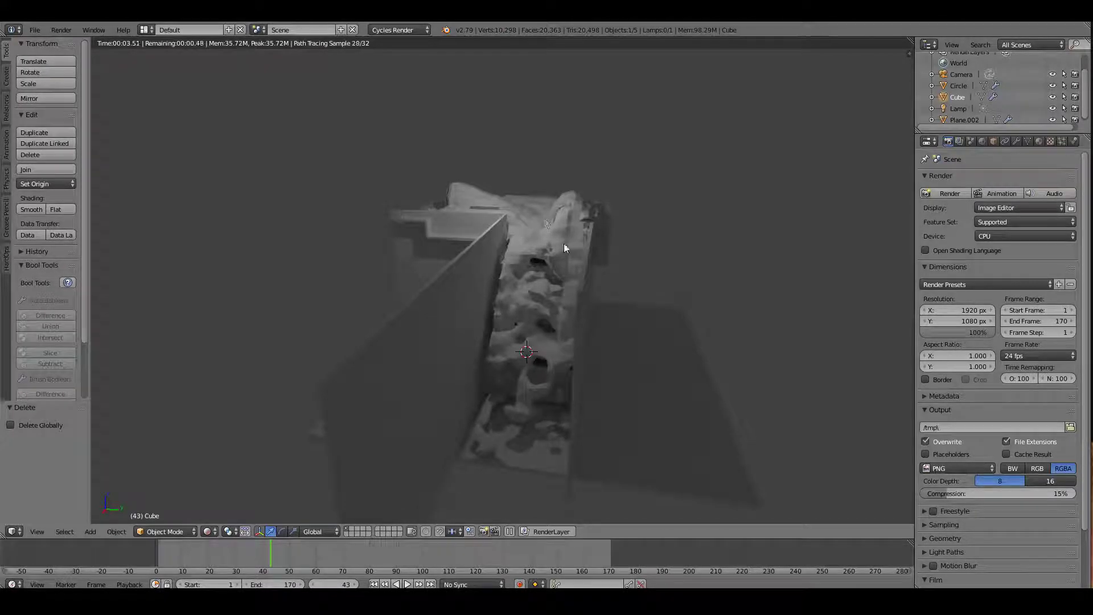
scroll(564, 306, up, 2)
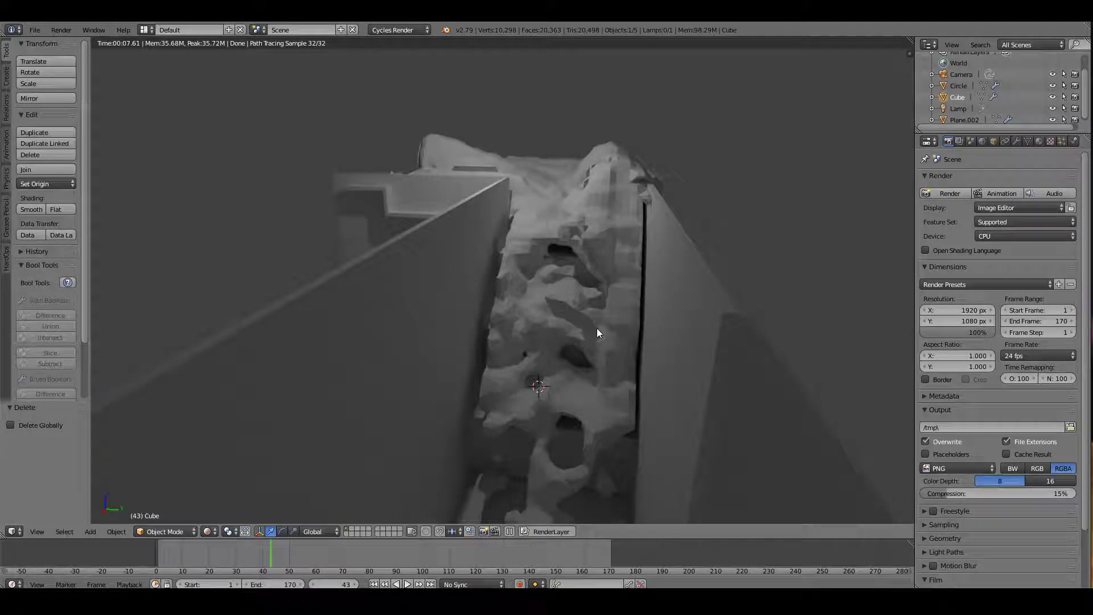
- Give the Cube fluid domain a new material with a Glass BSDF surface
click(958, 86)
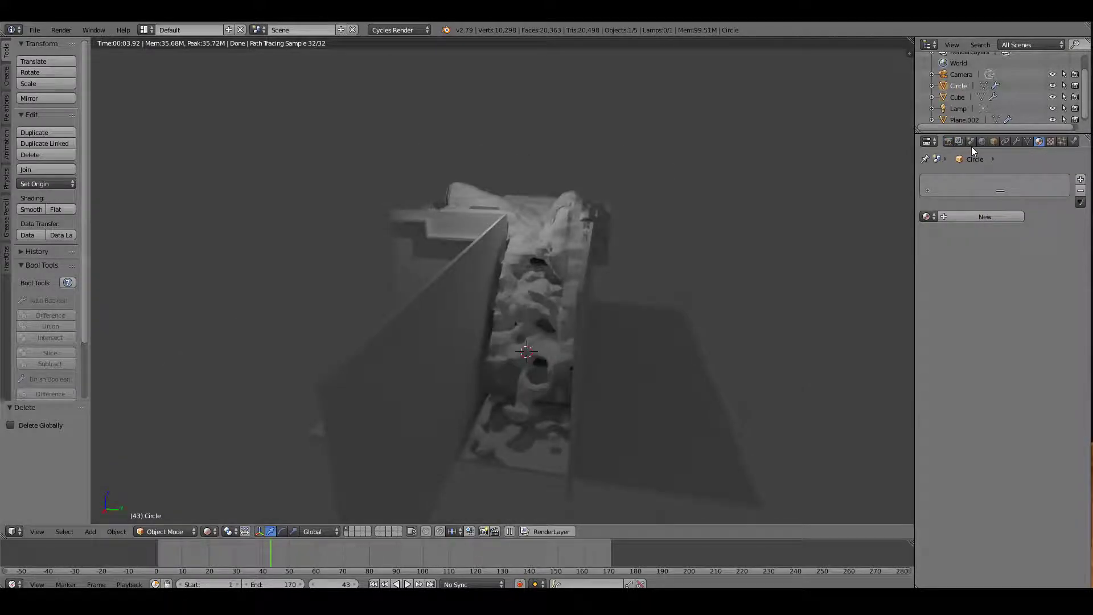
right_click(536, 341)
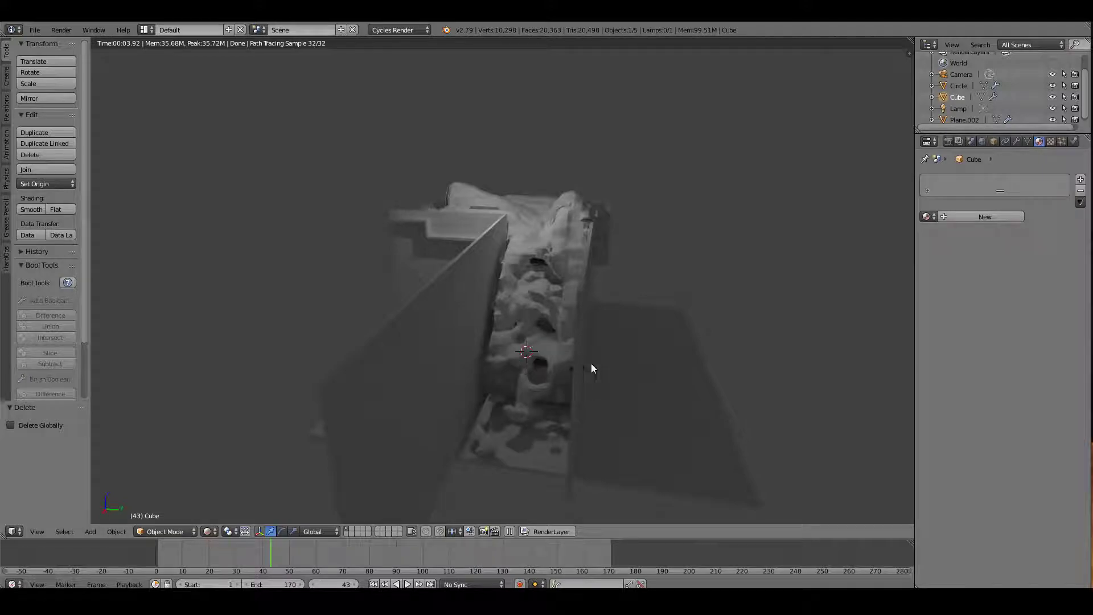
click(954, 216)
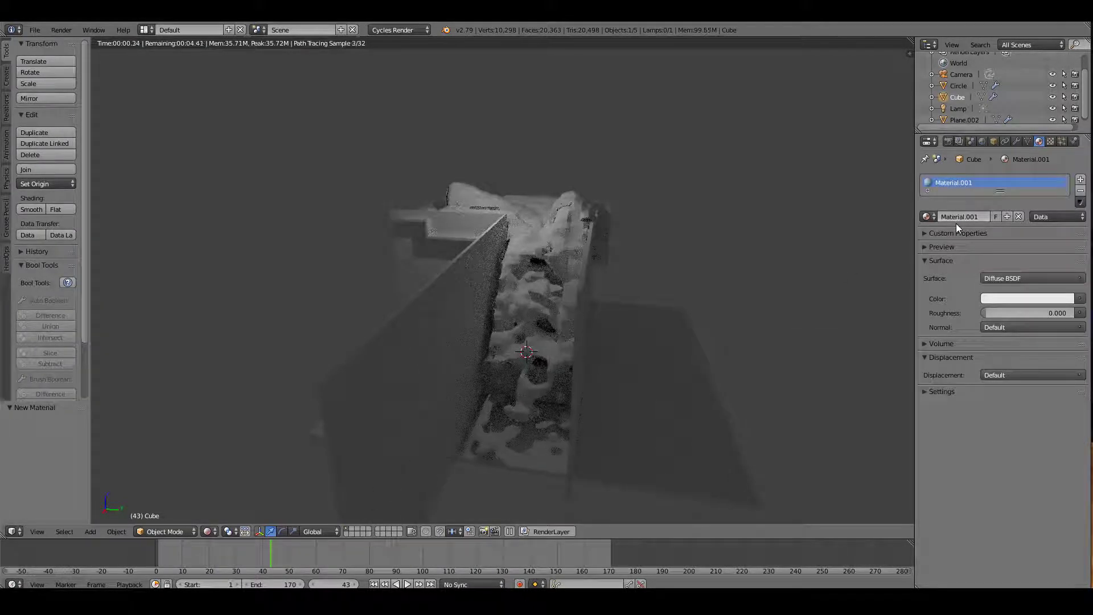
click(1008, 298)
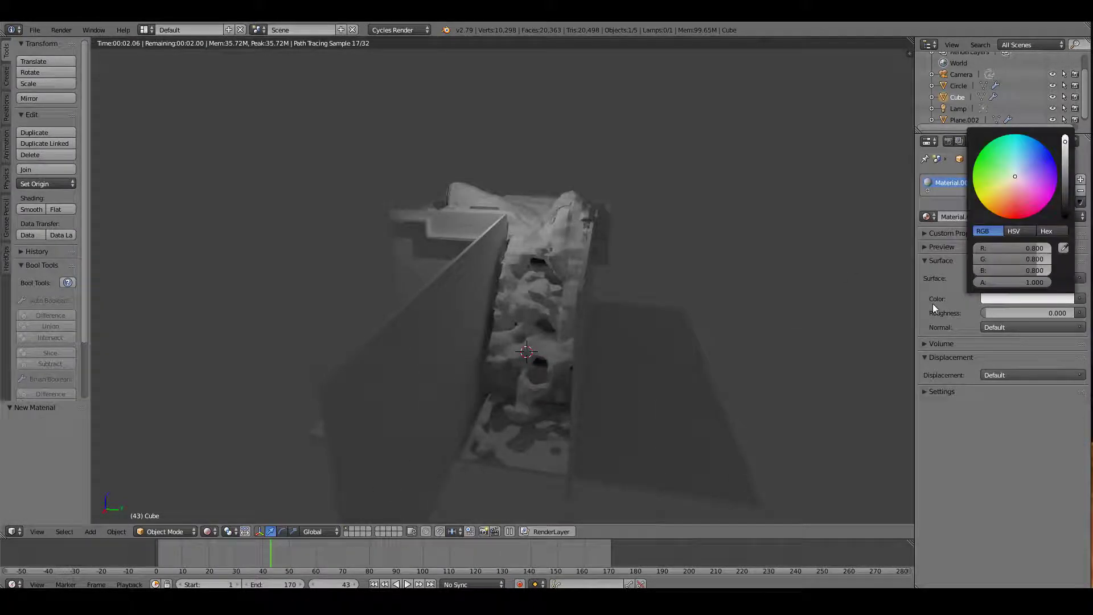
click(1002, 278)
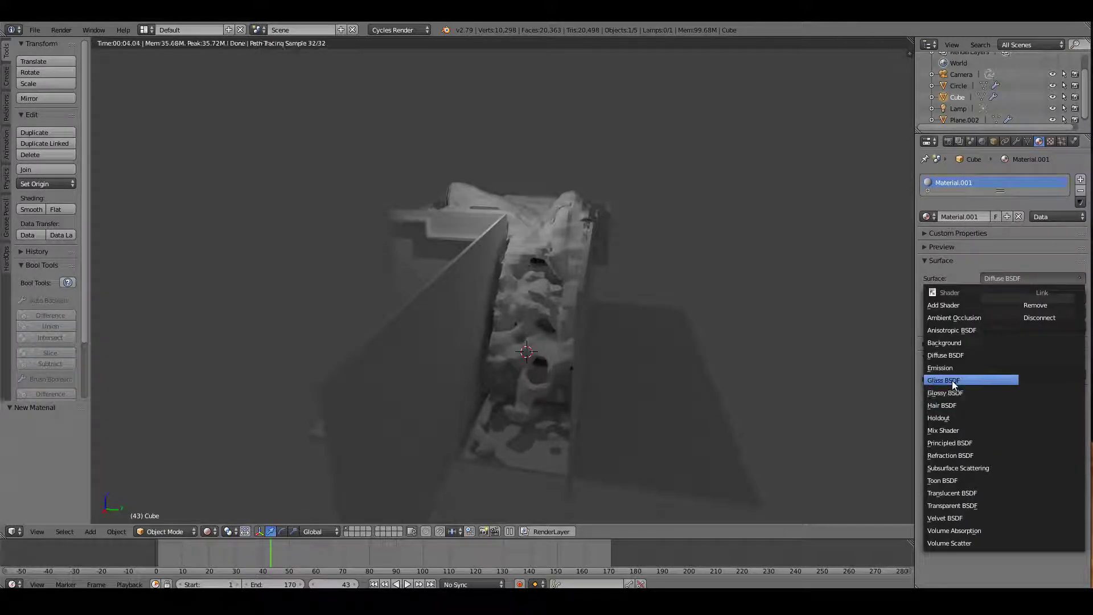
click(953, 380)
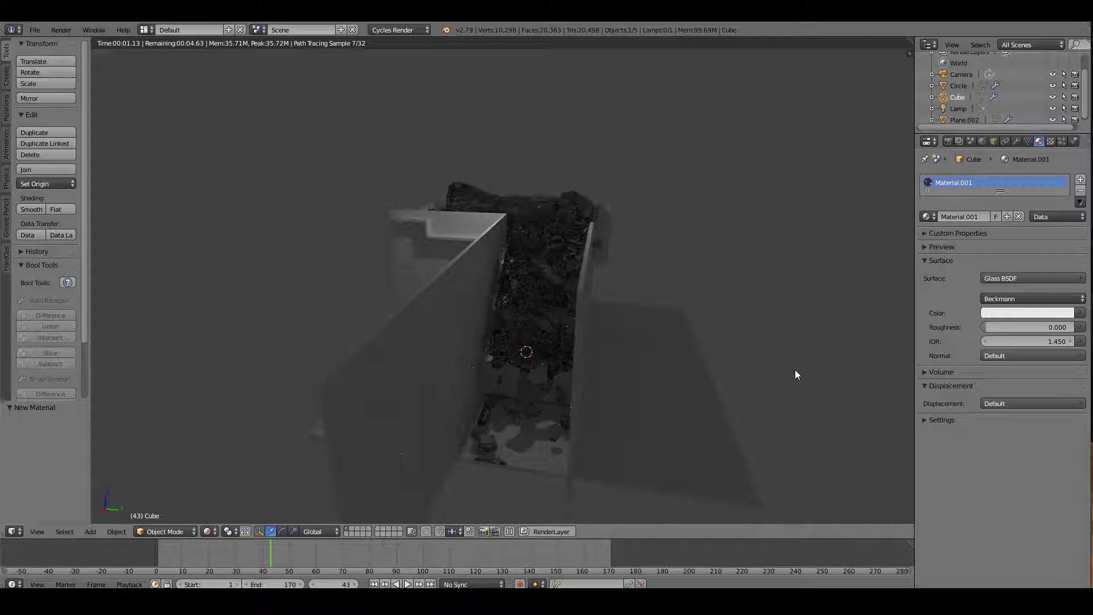
- Tint the Glass BSDF colour light blue in the colour picker
scroll(644, 336, up, 2)
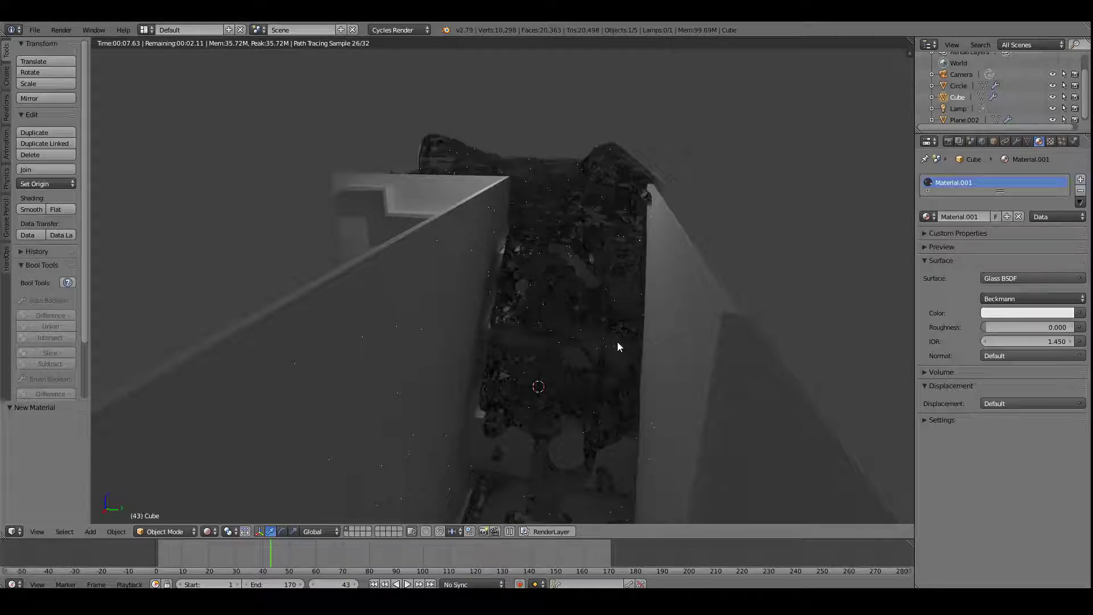
scroll(656, 398, down, 3)
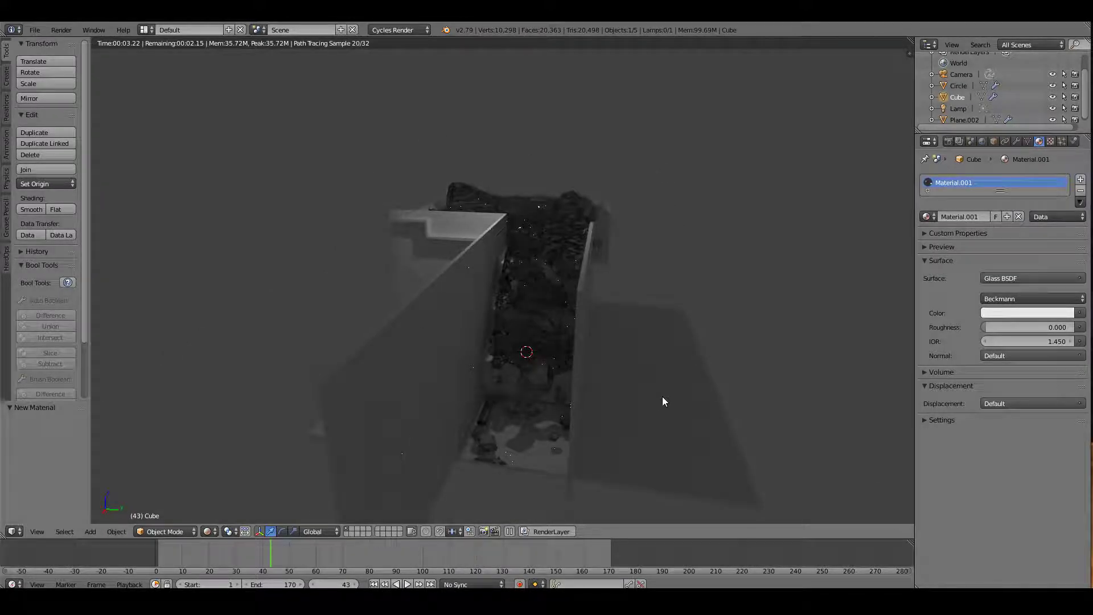
click(1019, 312)
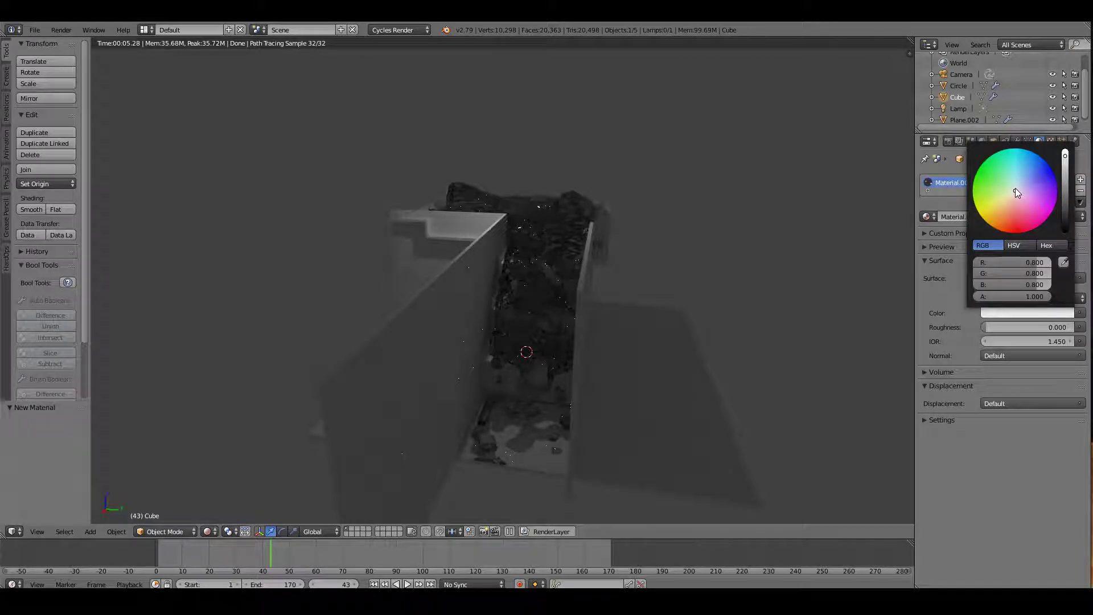
click(1019, 185)
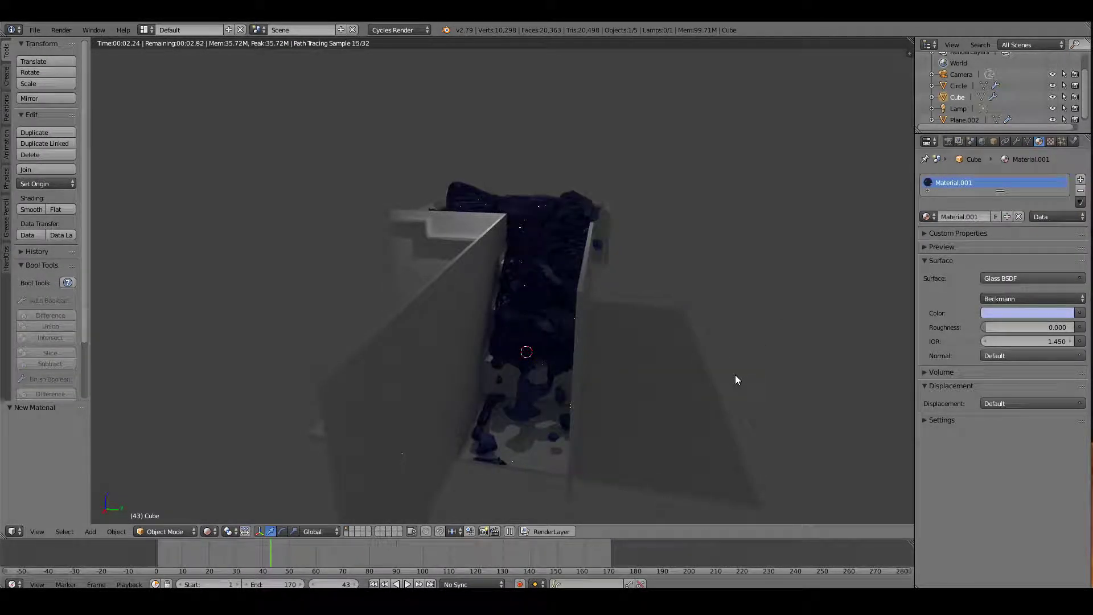
click(1025, 313)
click(1020, 190)
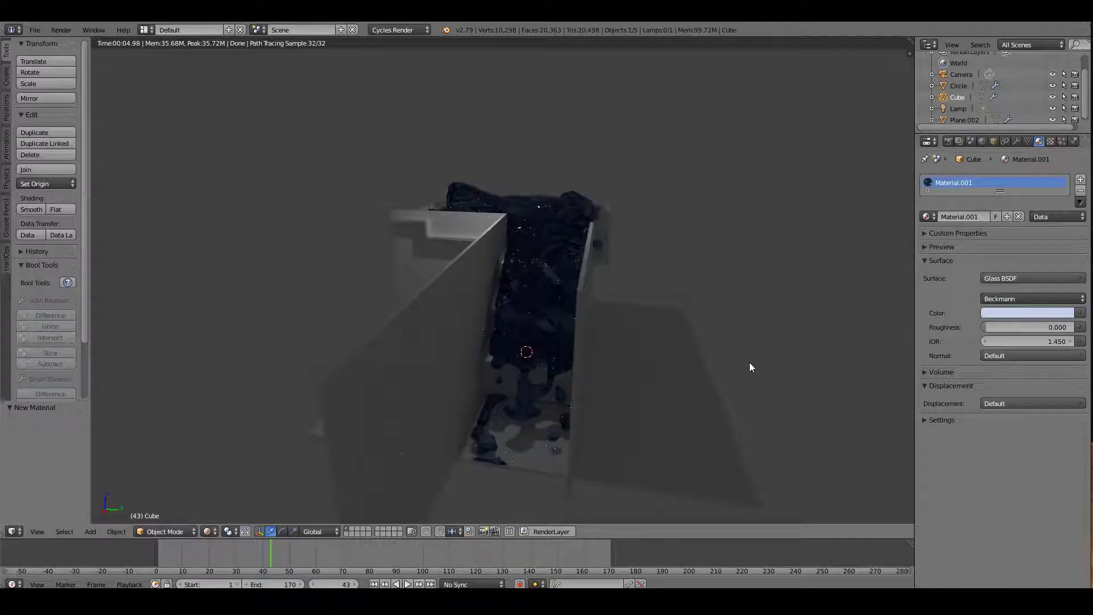
- Brighten the blue glass tint to full value, adjust its hue, and make Circle active
click(991, 312)
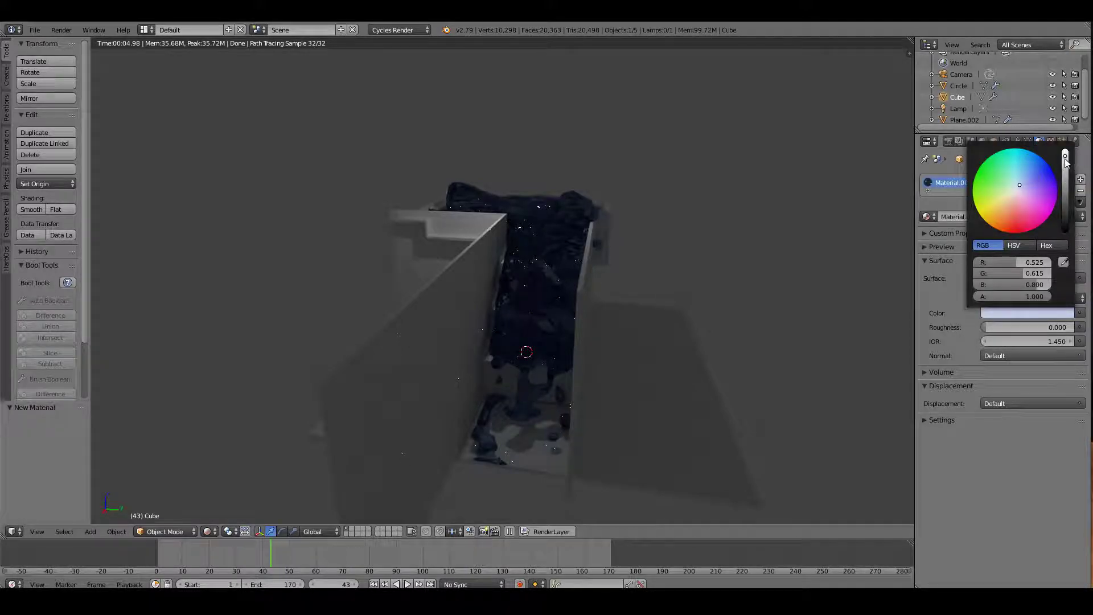
drag(1064, 174, 1065, 149)
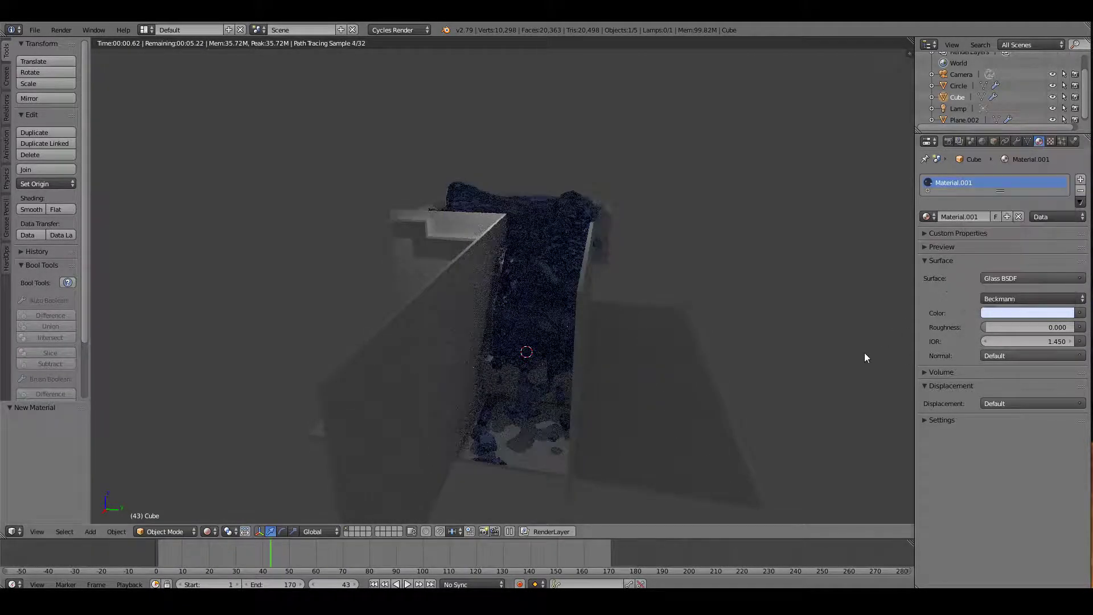
click(1024, 313)
drag(1029, 204, 1020, 188)
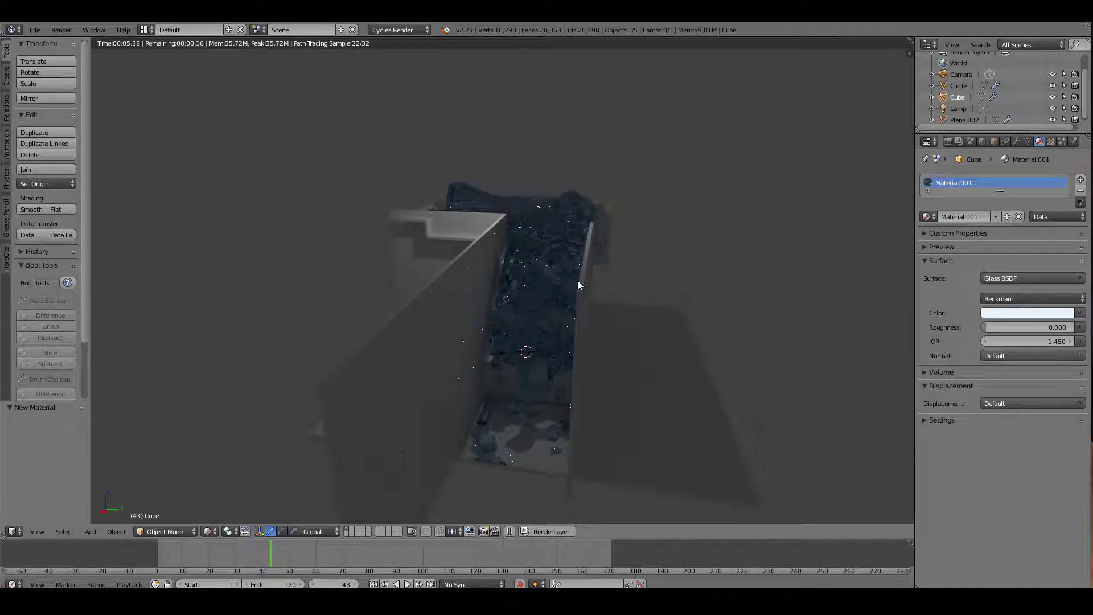
click(958, 85)
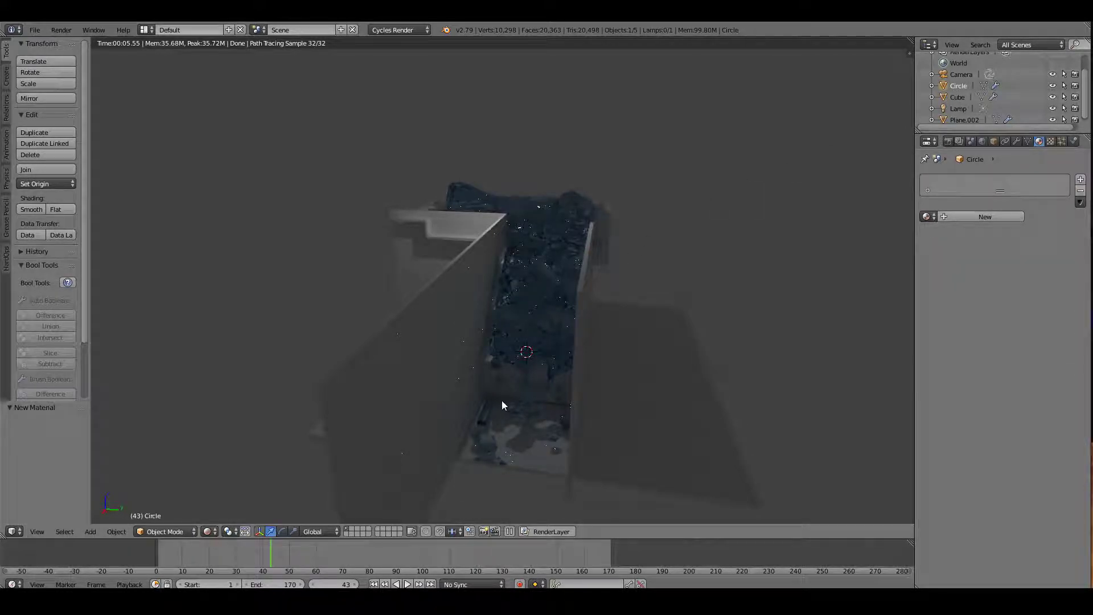
- Show the render settings and switch the viewport to Solid shading over the whole channel
click(948, 141)
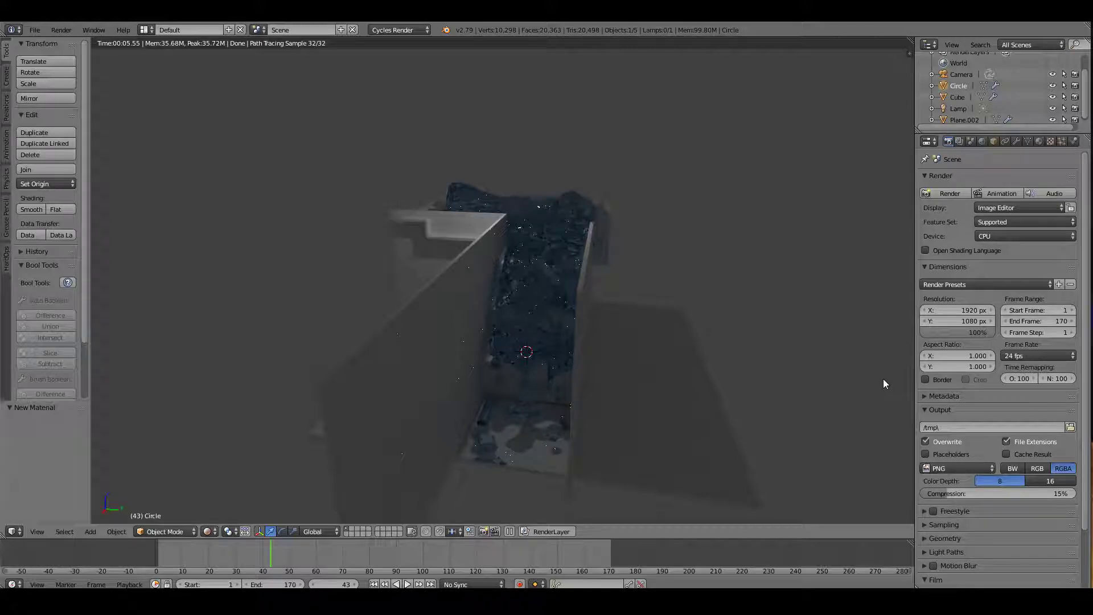
key(z)
click(795, 457)
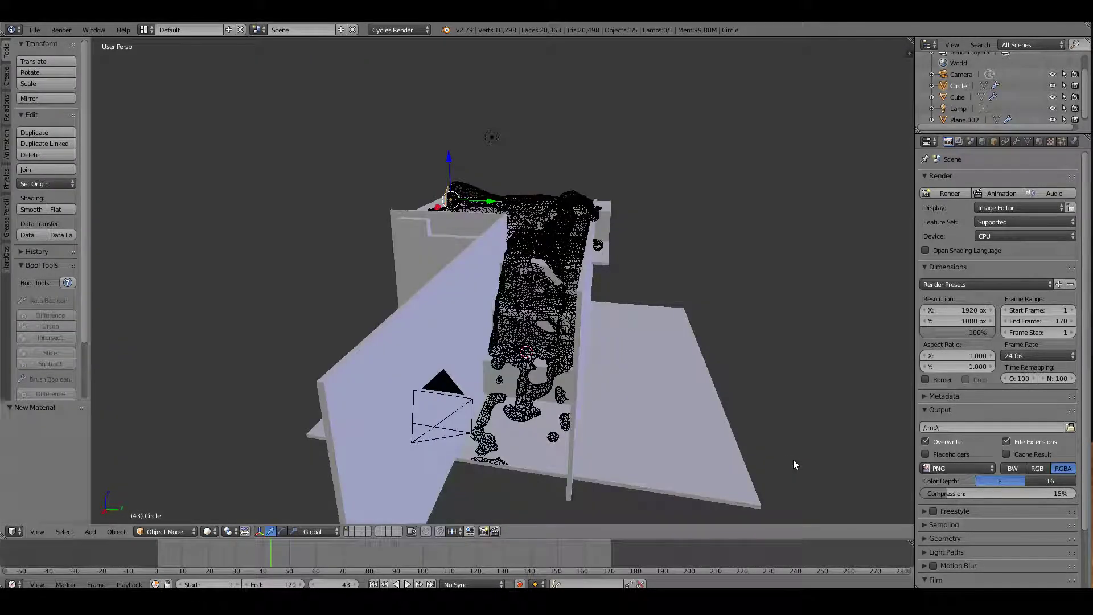
scroll(643, 435, up, 4)
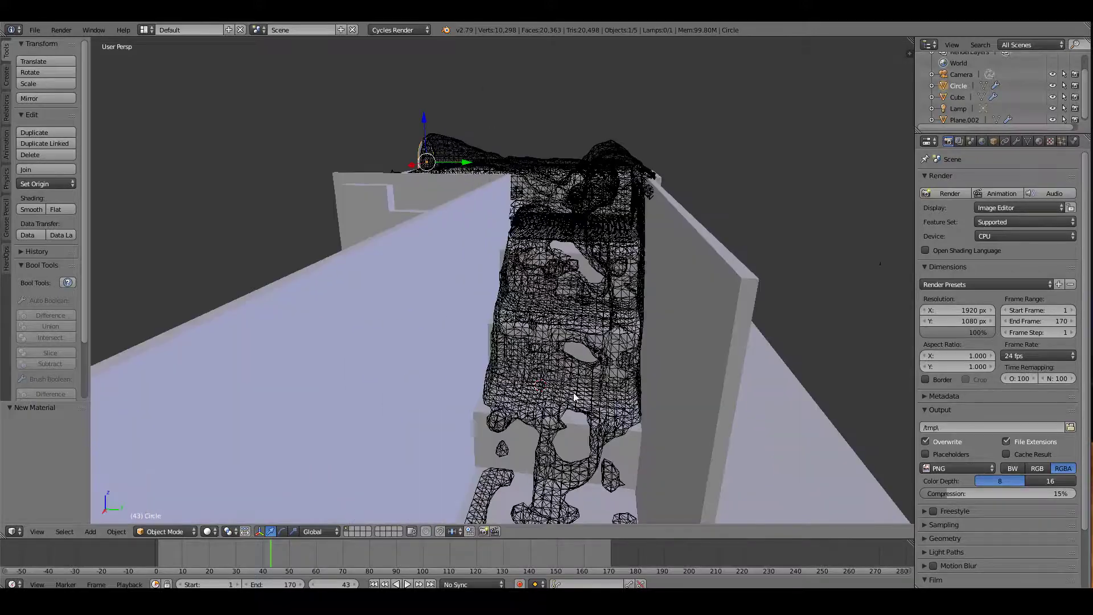
mouse_move(631, 411)
middle_down()
mouse_move(598, 376)
mouse_move(627, 420)
mouse_move(654, 419)
middle_up()
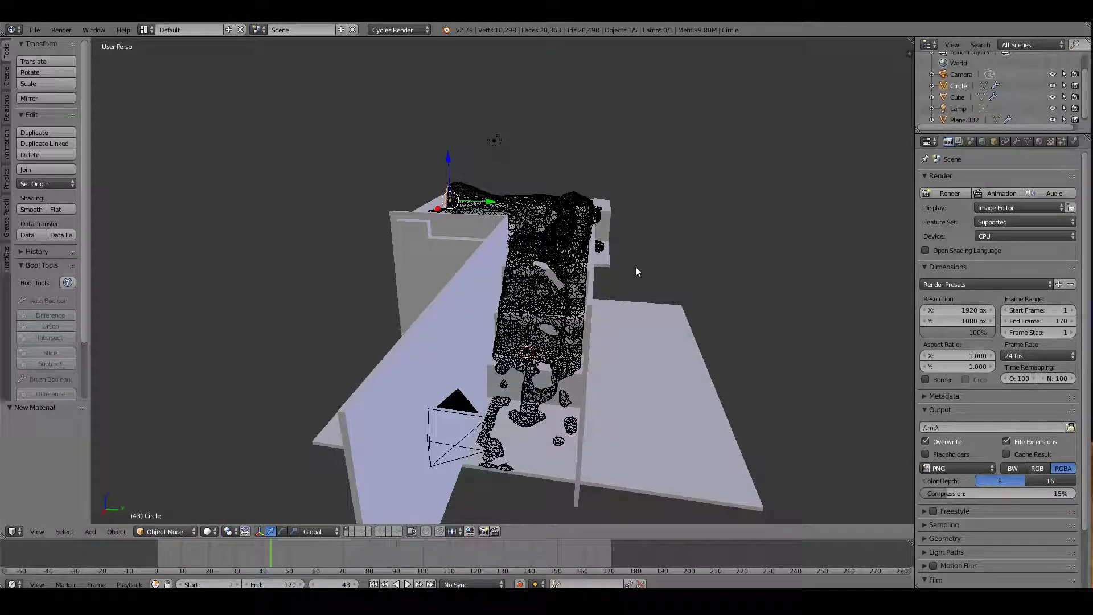
scroll(985, 524, down, 2)
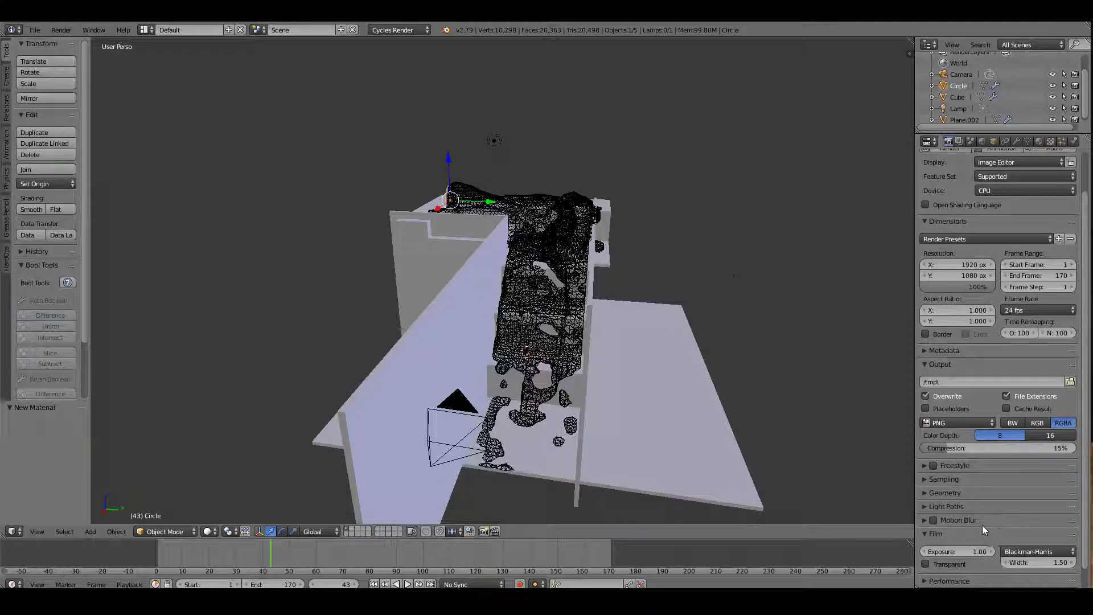
- Expand and collapse Sampling, check the Render Layers tab, then return to render settings
click(924, 478)
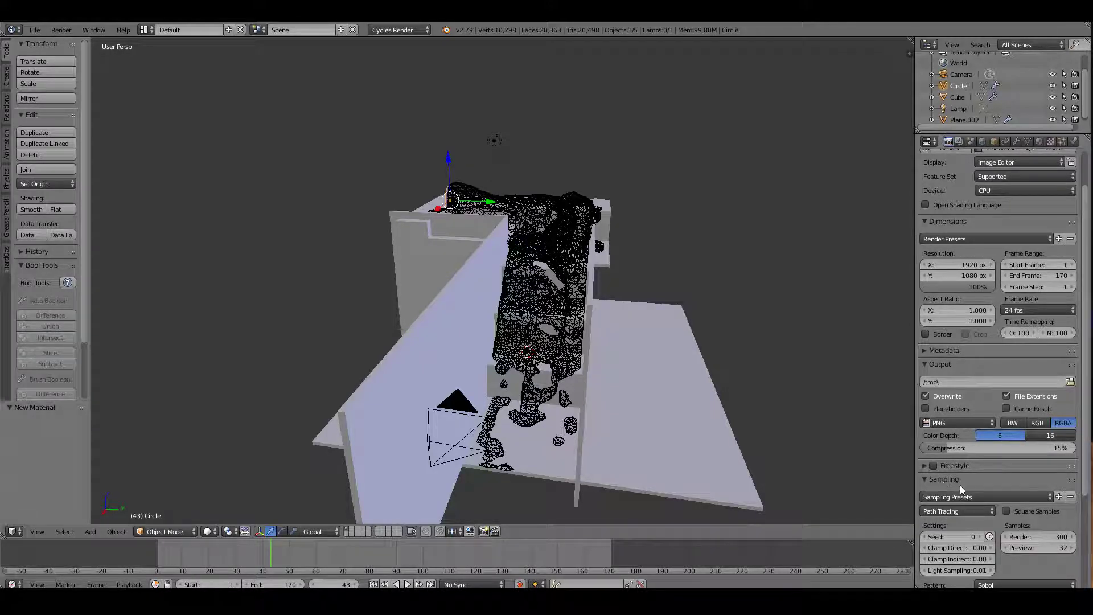
scroll(959, 486, down, 2)
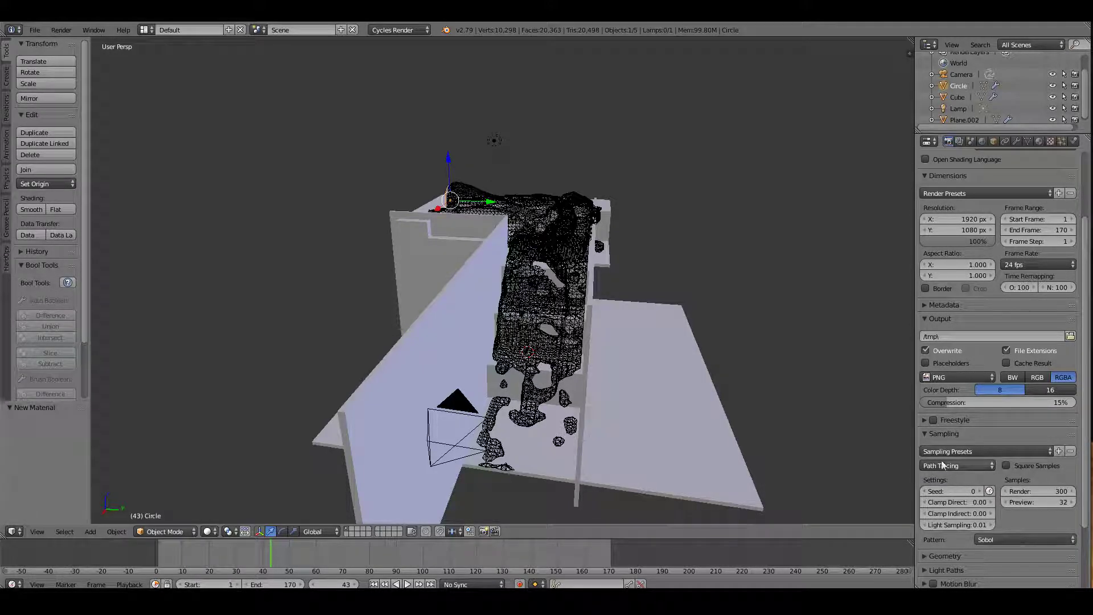
click(934, 436)
scroll(980, 314, up, 4)
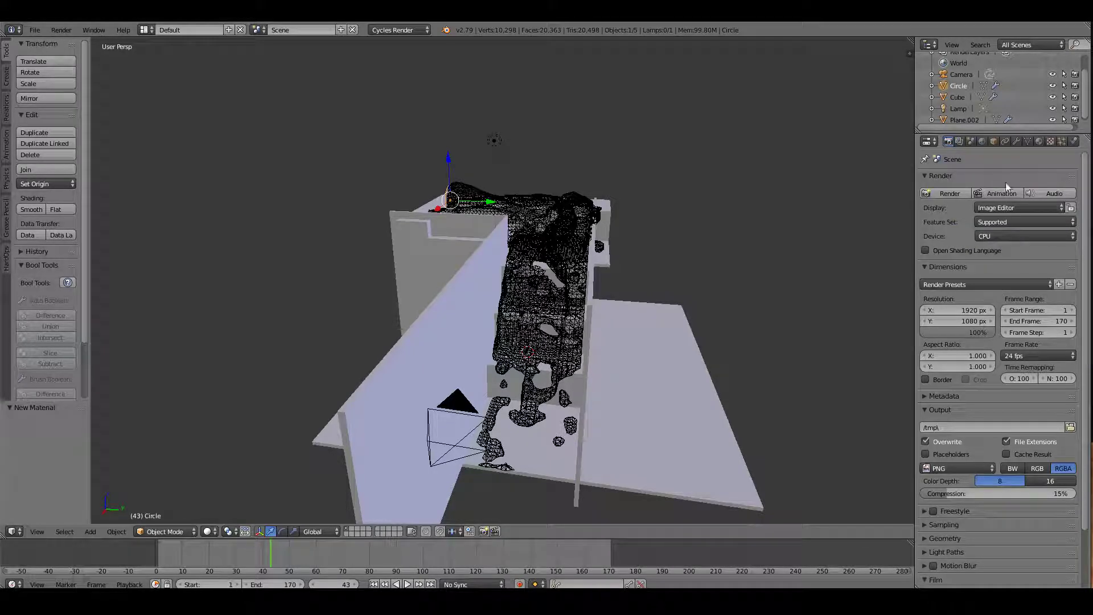
click(958, 141)
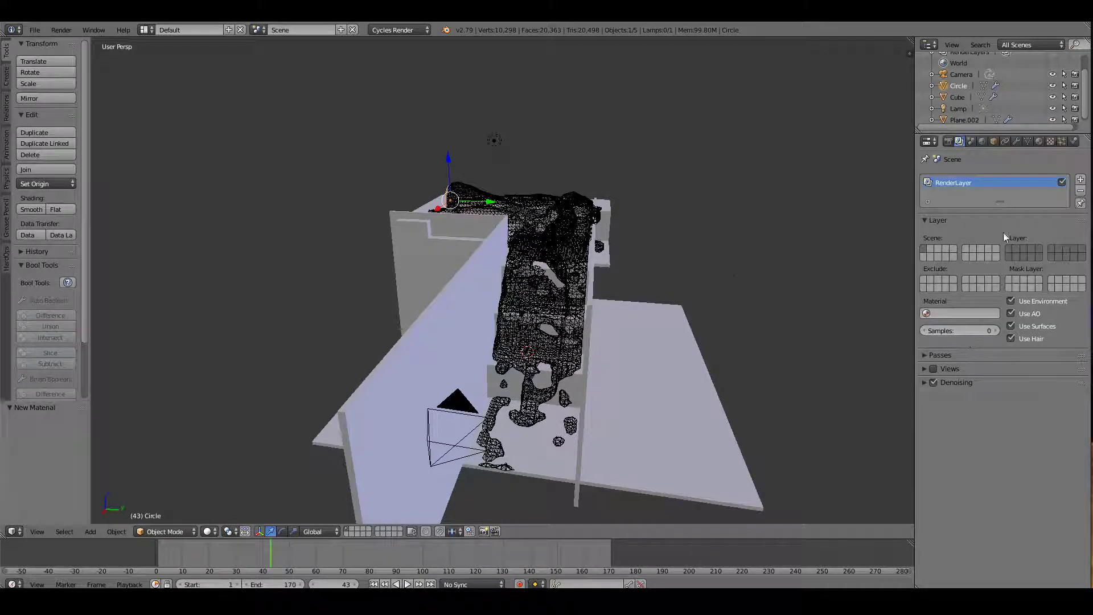
click(948, 141)
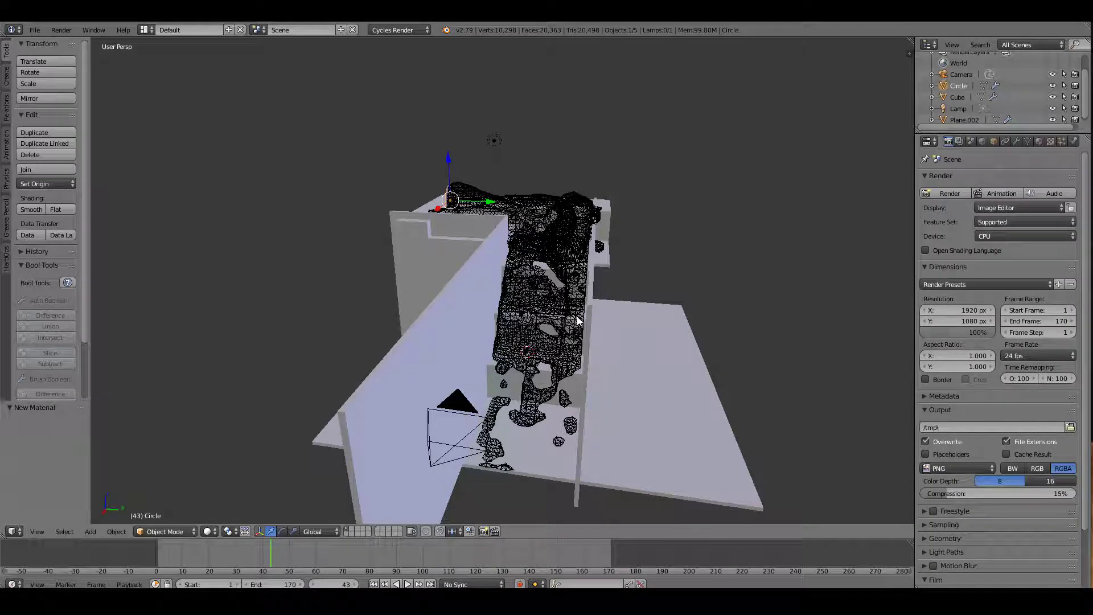
key(z)
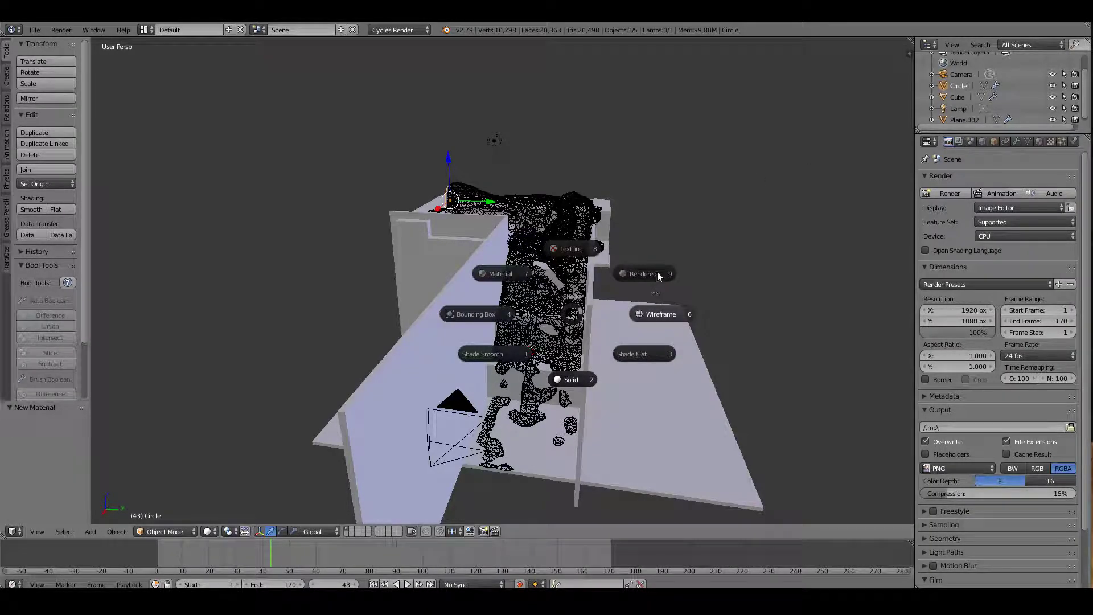
click(657, 271)
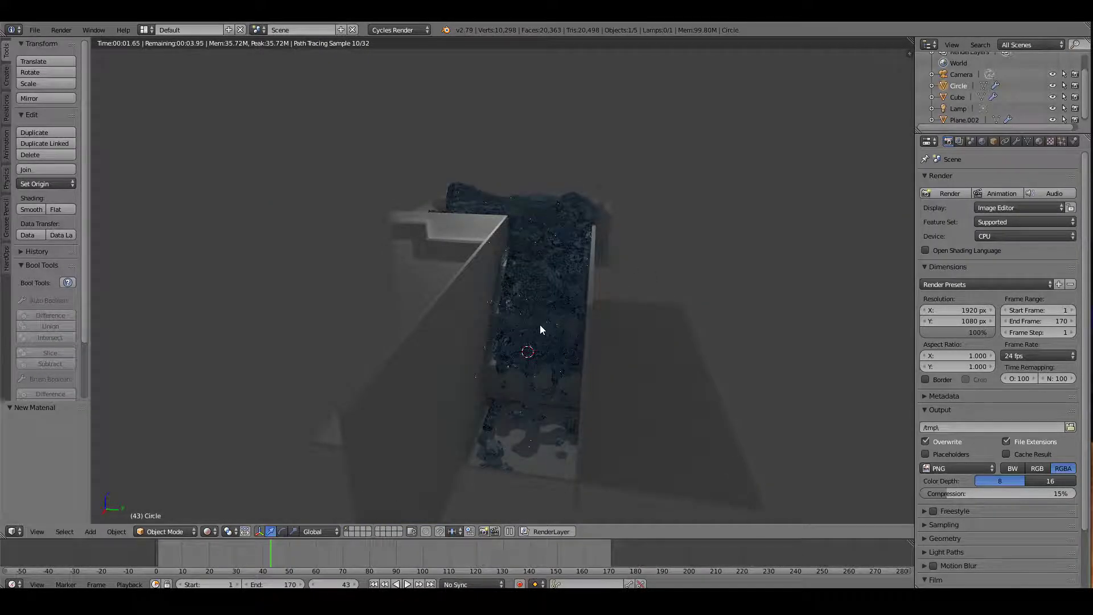
key(z)
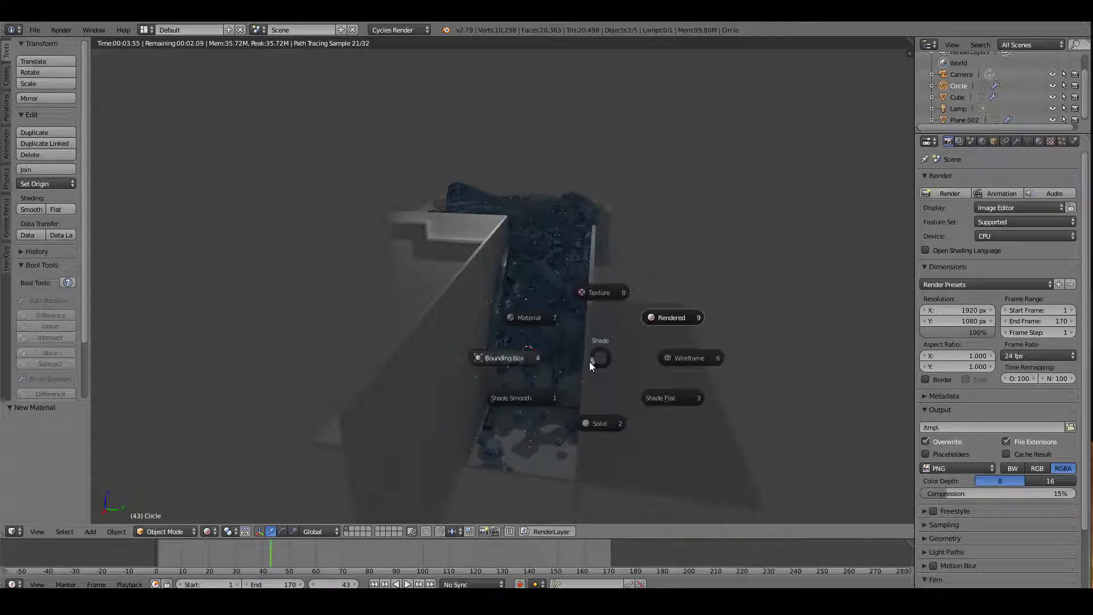
click(600, 423)
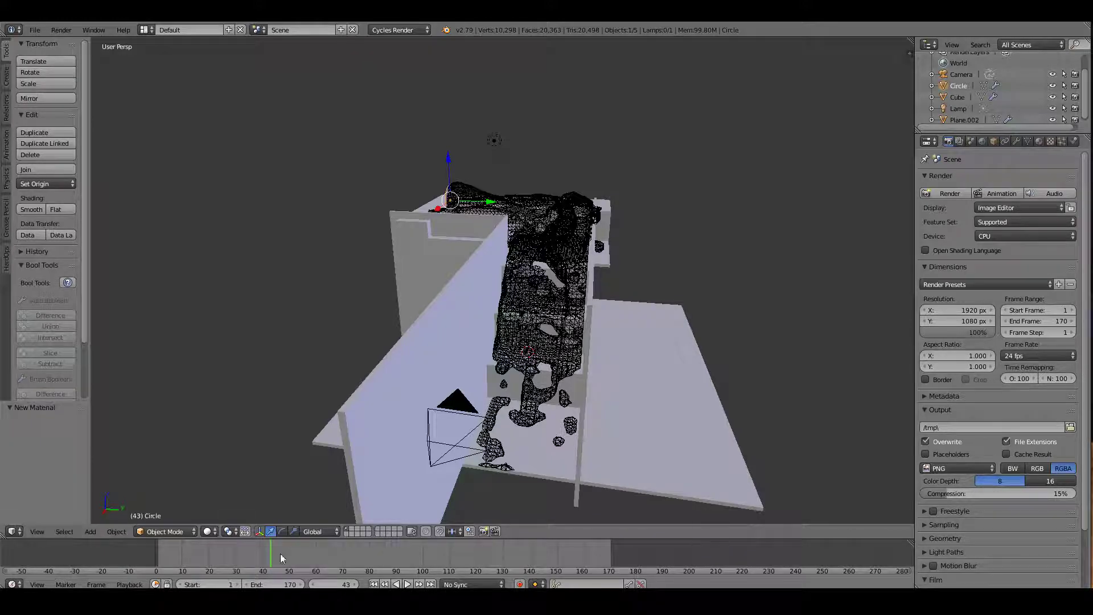
- Go to frame 1, inspect the Circle's Inflow and Cube's Domain physics, then return to render settings
click(374, 584)
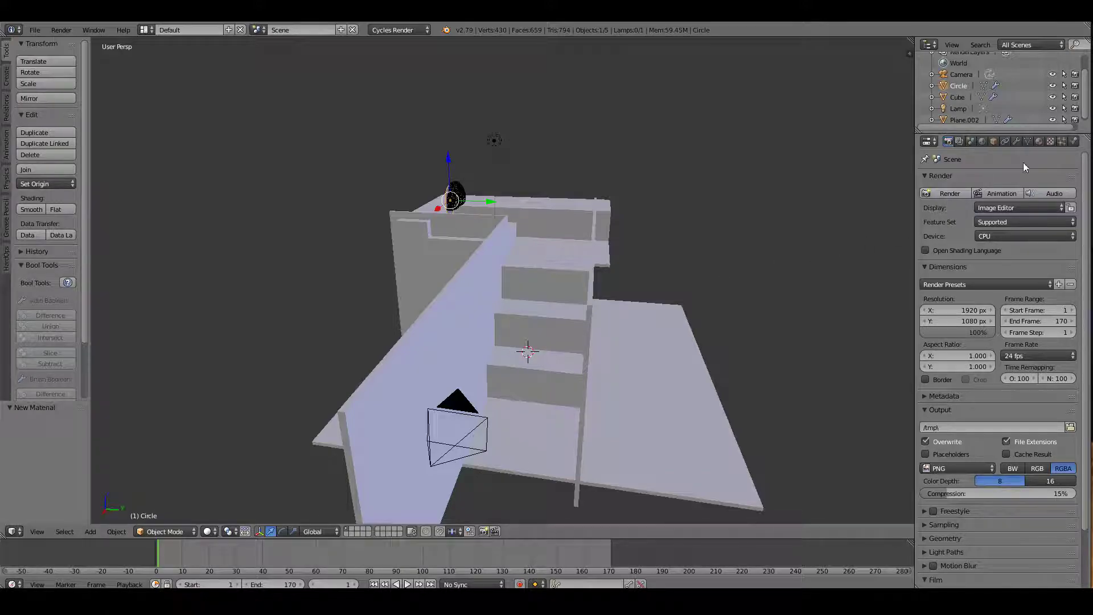
click(1073, 141)
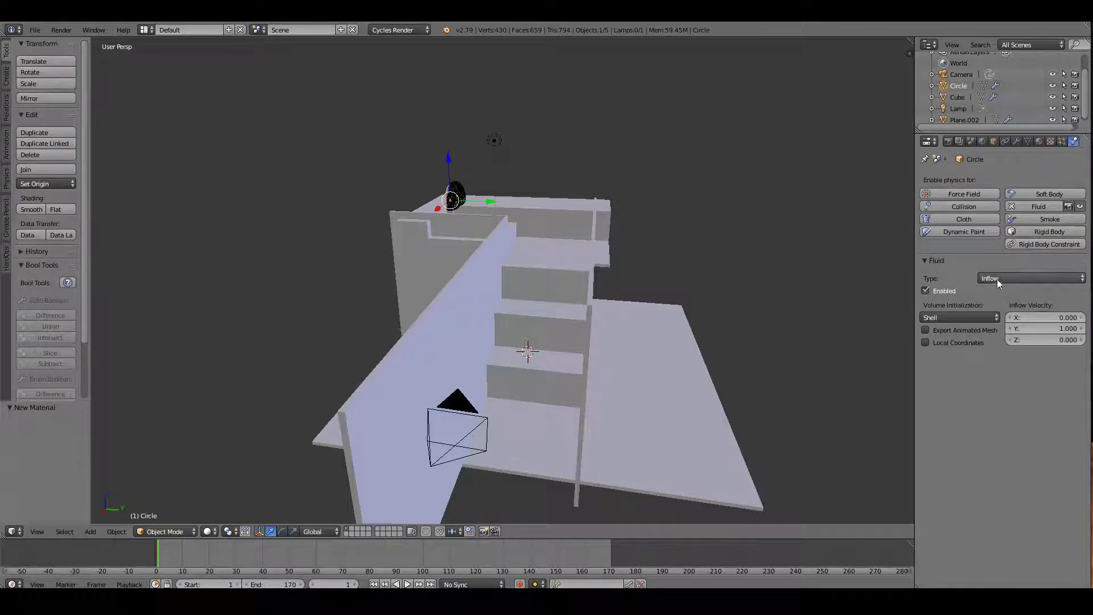
click(958, 96)
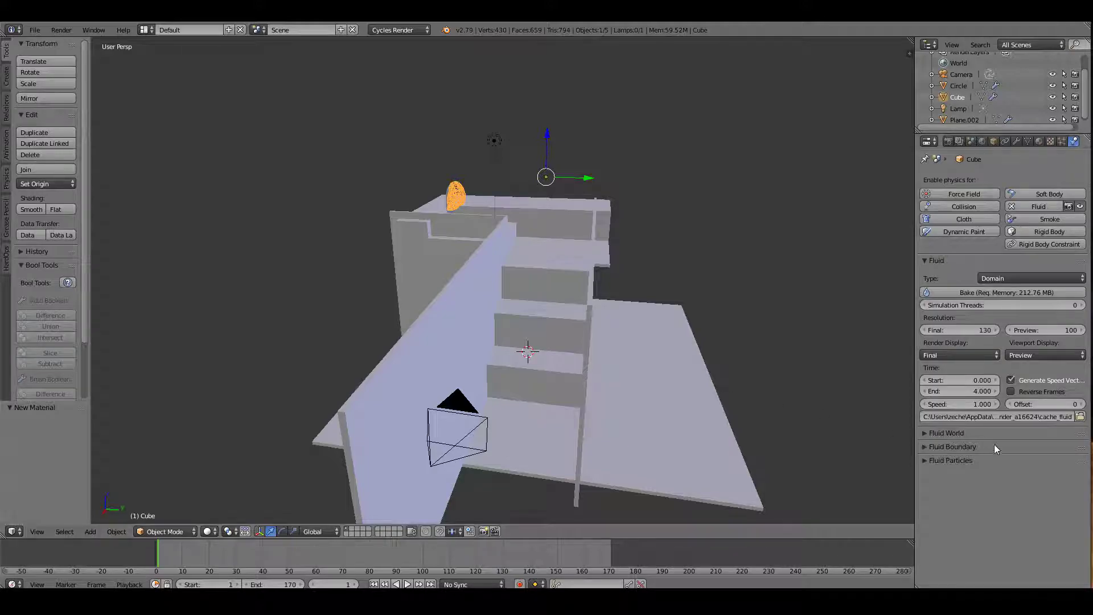
click(948, 141)
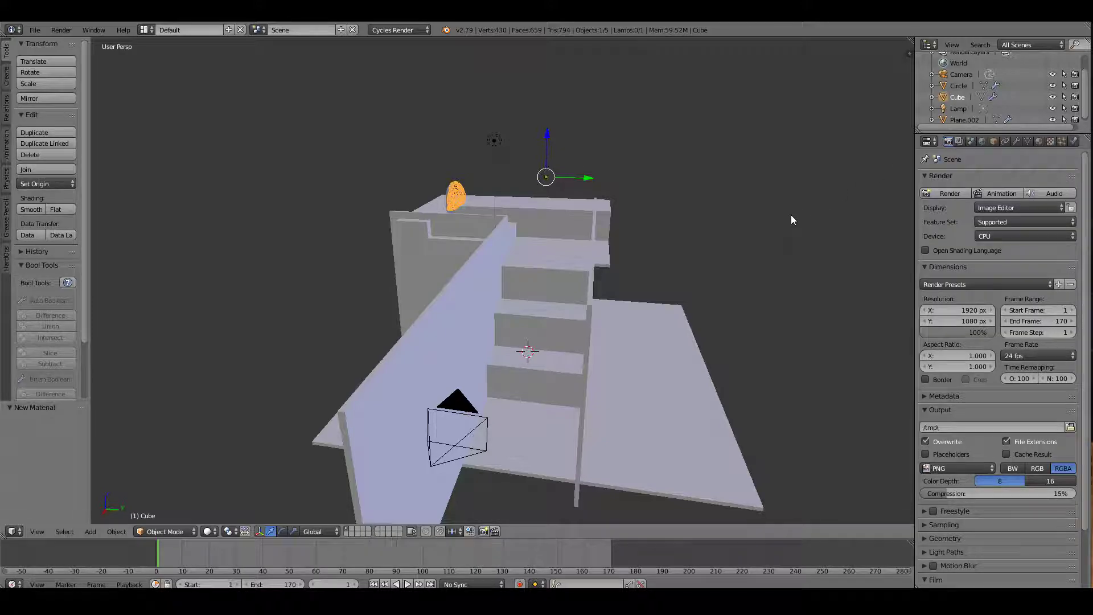